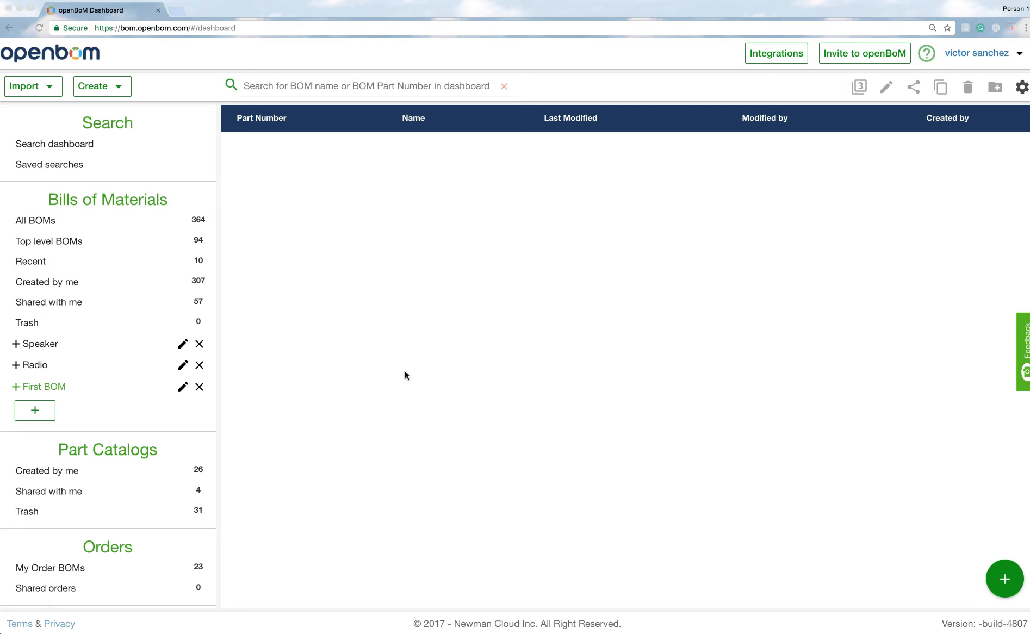
Start a new BOM named Skateboard Example and activate its part number for entry
click(118, 87)
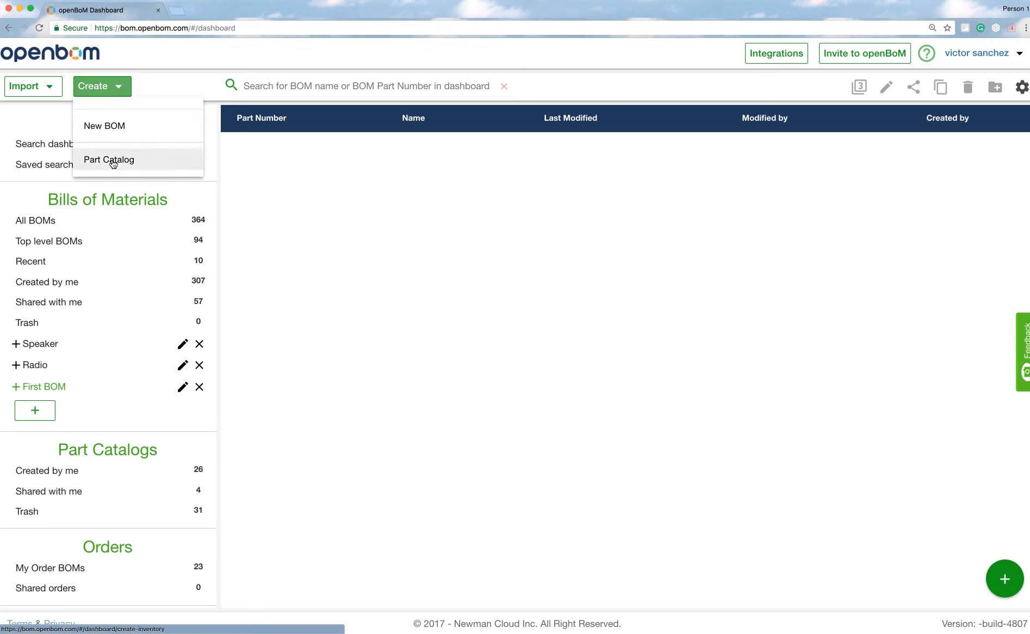
click(117, 129)
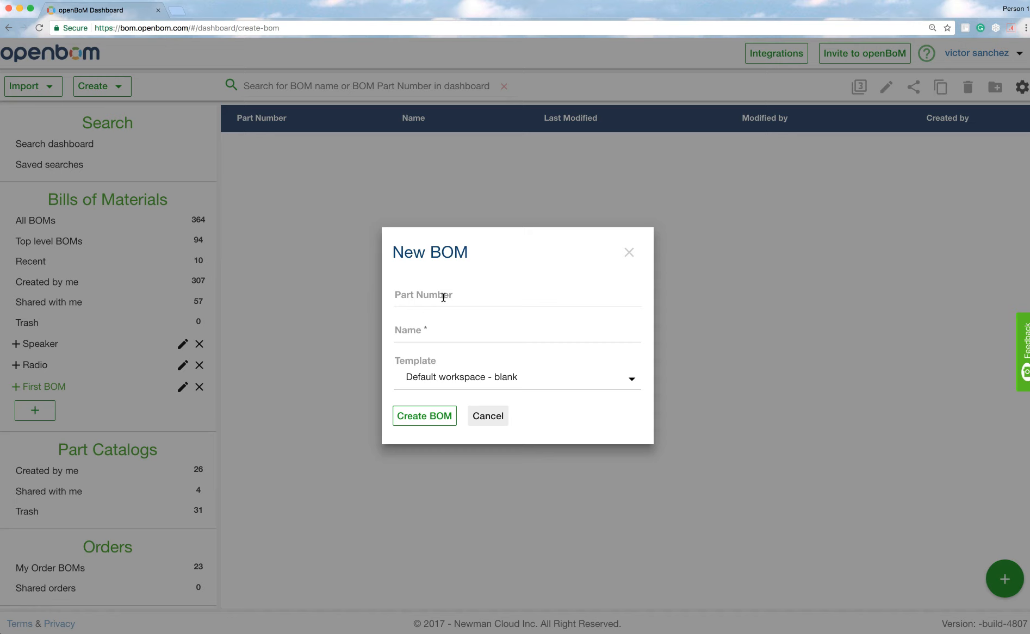
click(435, 330)
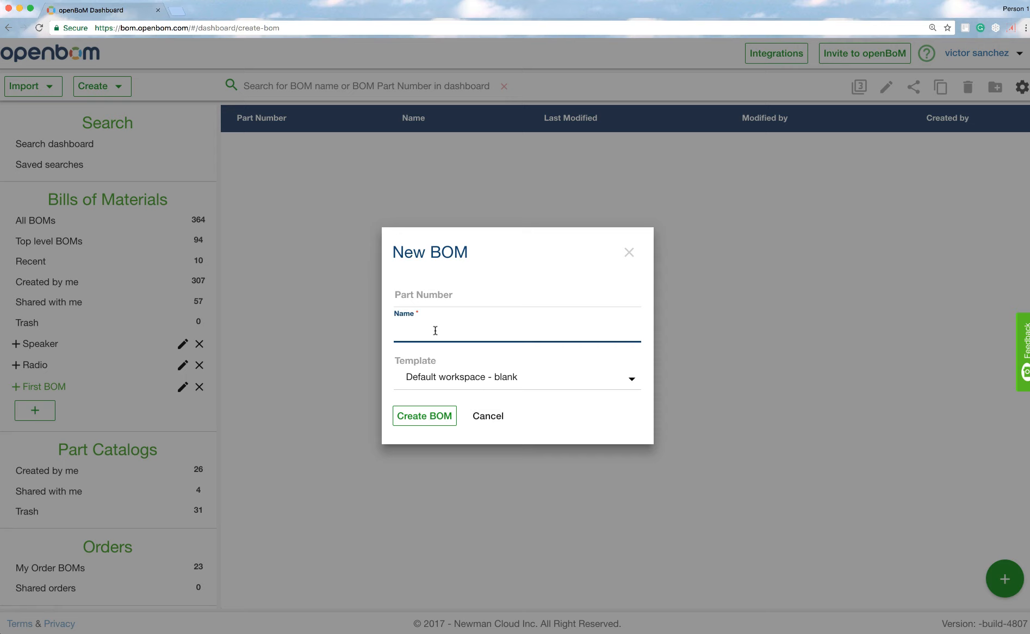
text(Skateb)
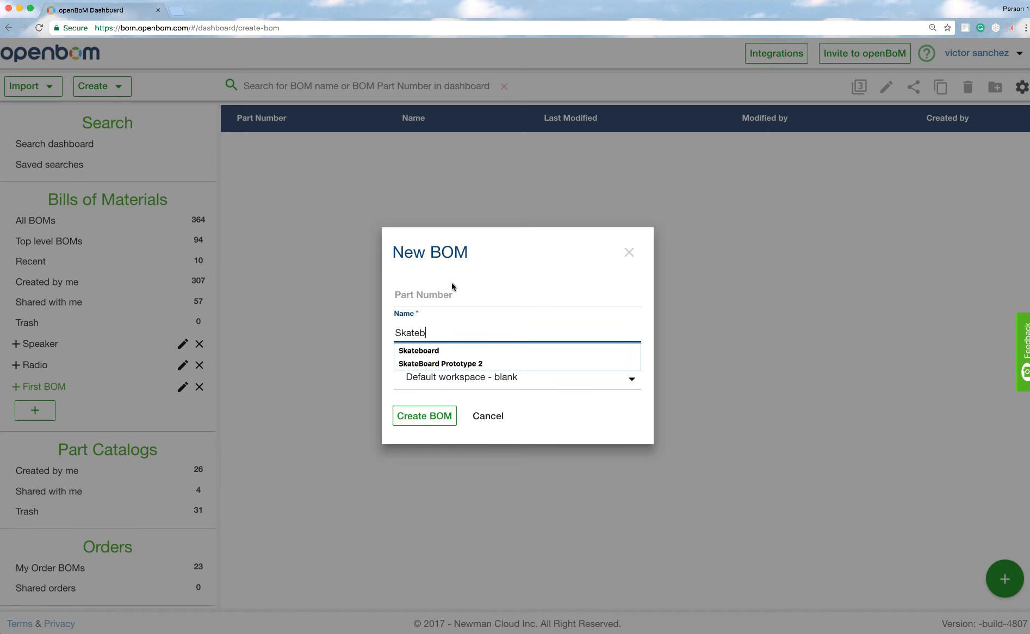
click(421, 350)
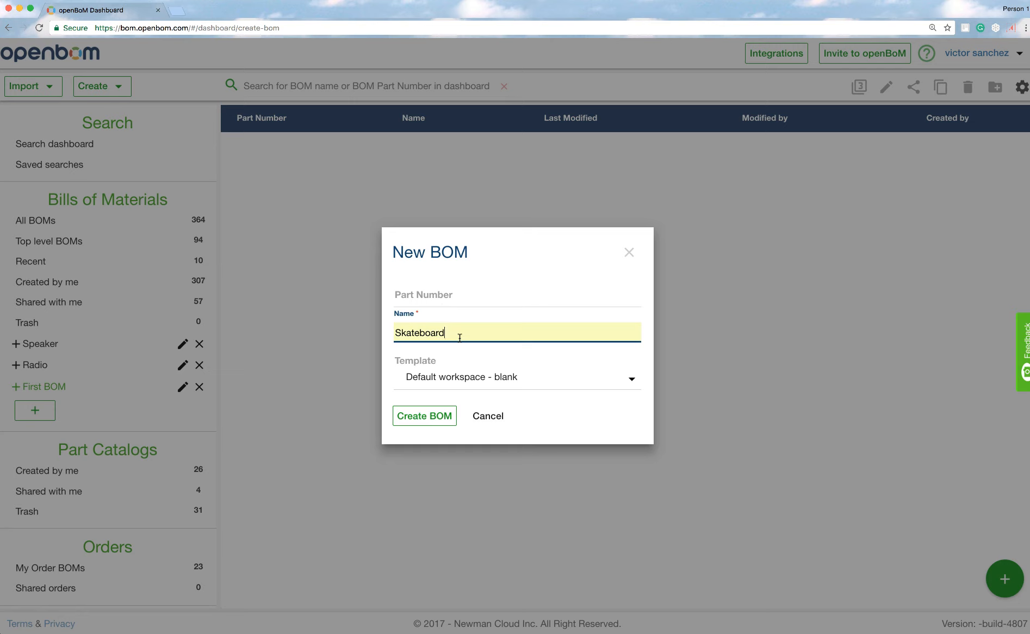
text(Example)
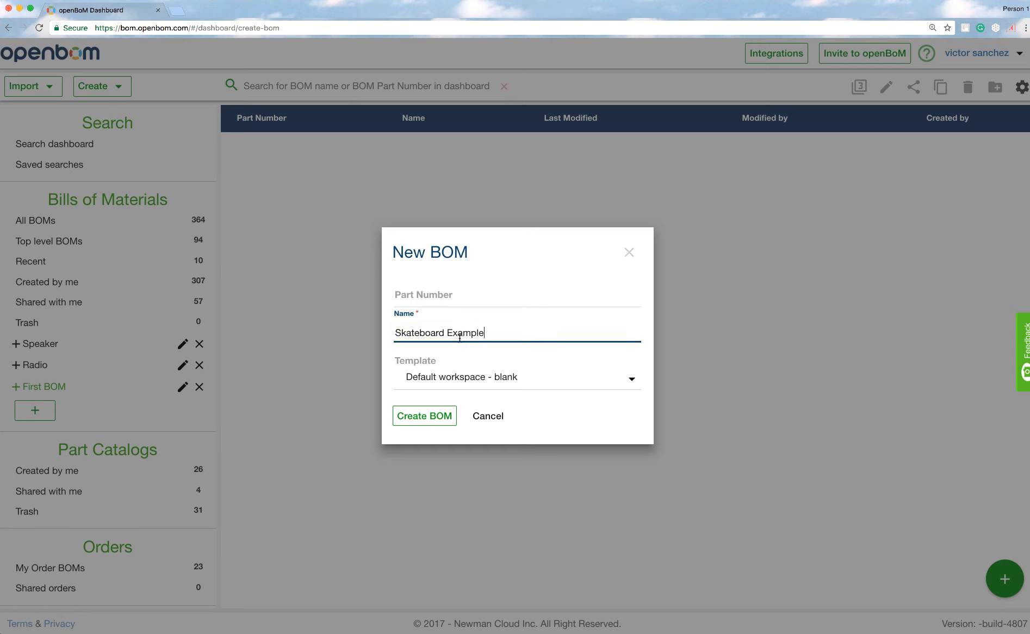
click(428, 303)
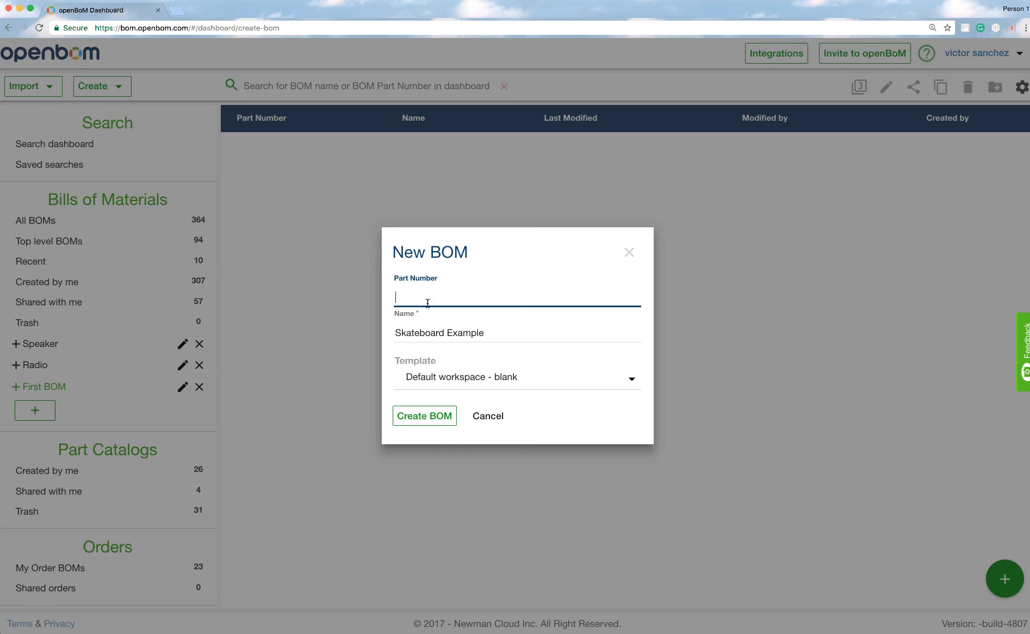
text(T1)
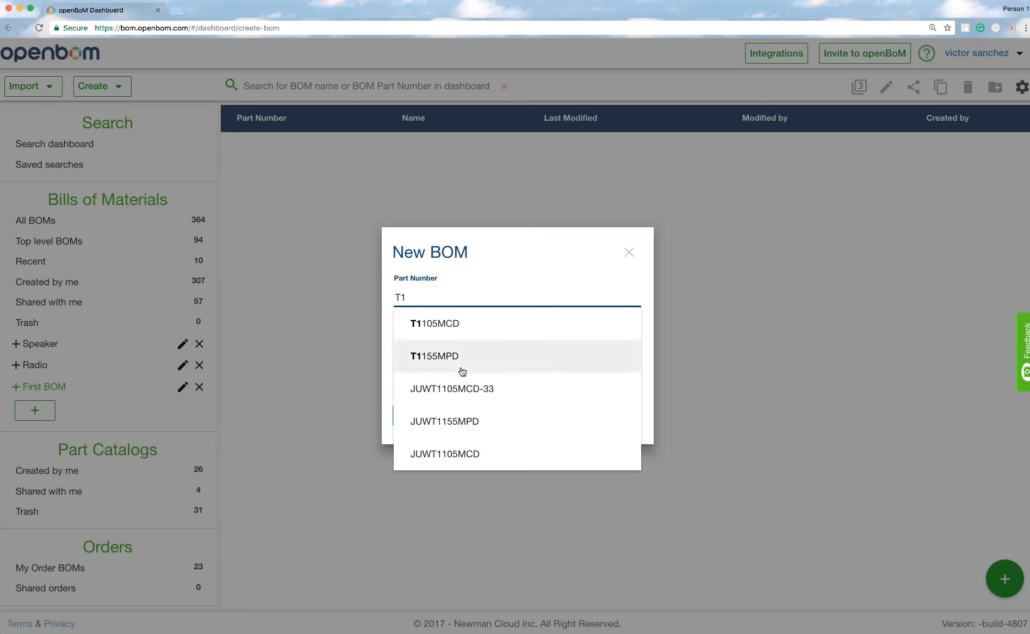
scroll(460, 370, down, 2)
scroll(460, 371, down, 5)
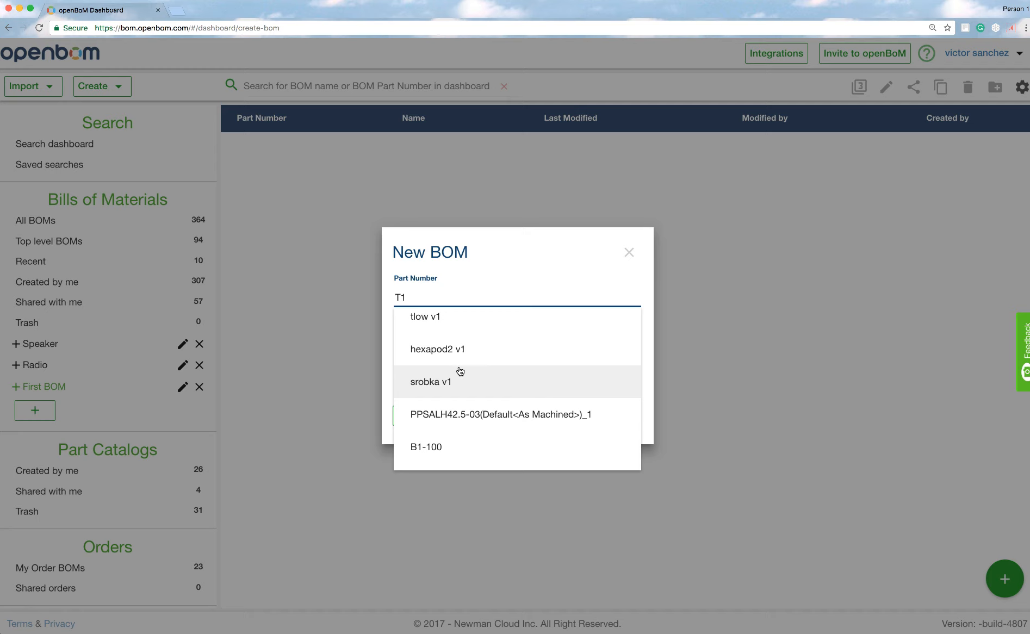
scroll(459, 372, down, 5)
scroll(460, 372, up, 3)
scroll(460, 372, up, 4)
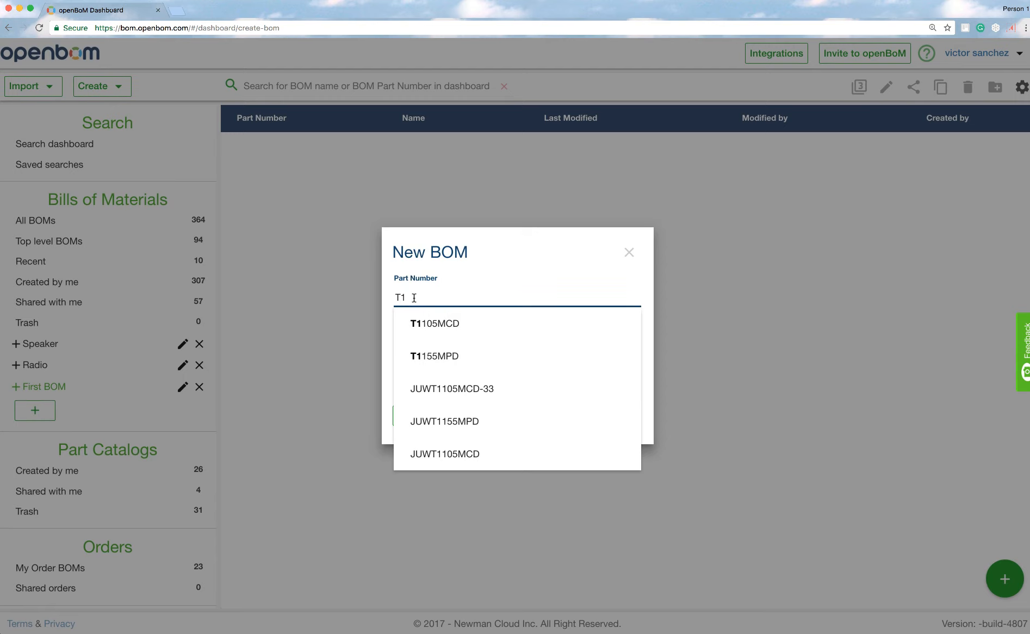
key(BackSpace)
key(BackSpace)
Set the part number to M3000-1, based on the existing M3000, and create the BOM
text(M)
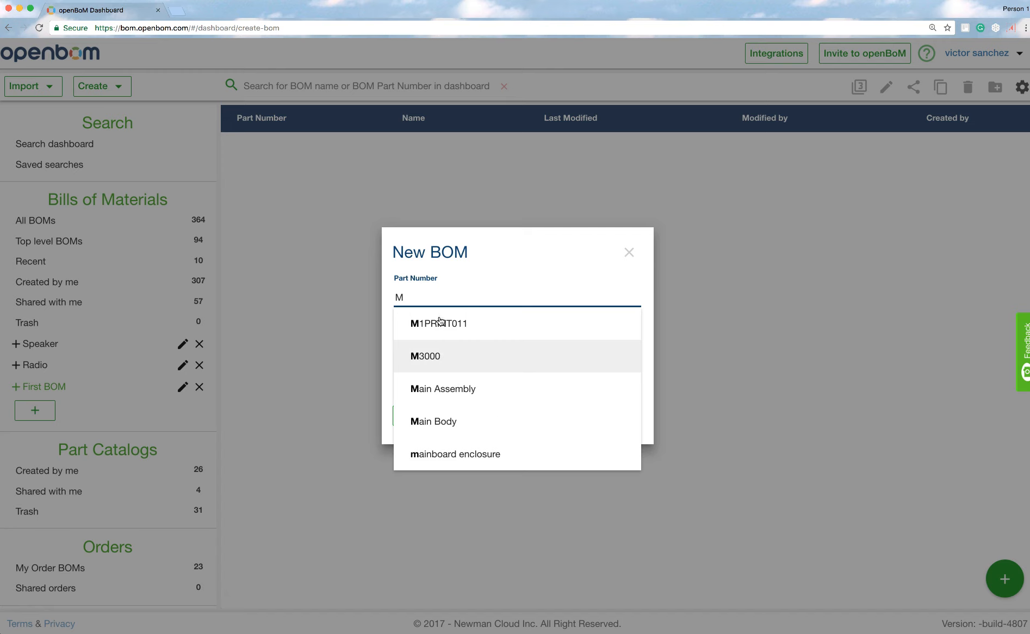
click(425, 356)
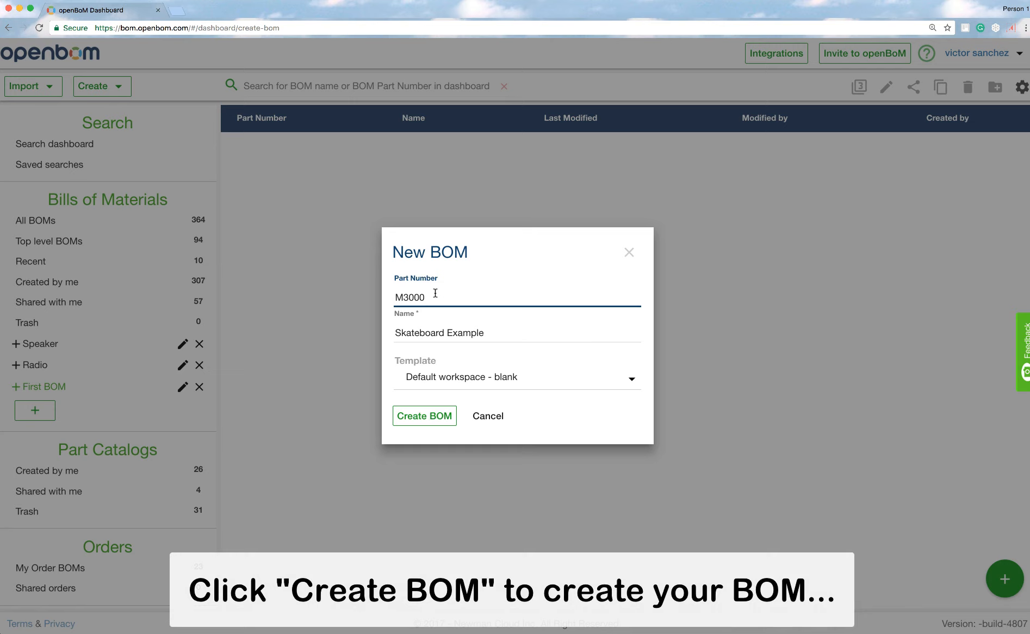
text(-1)
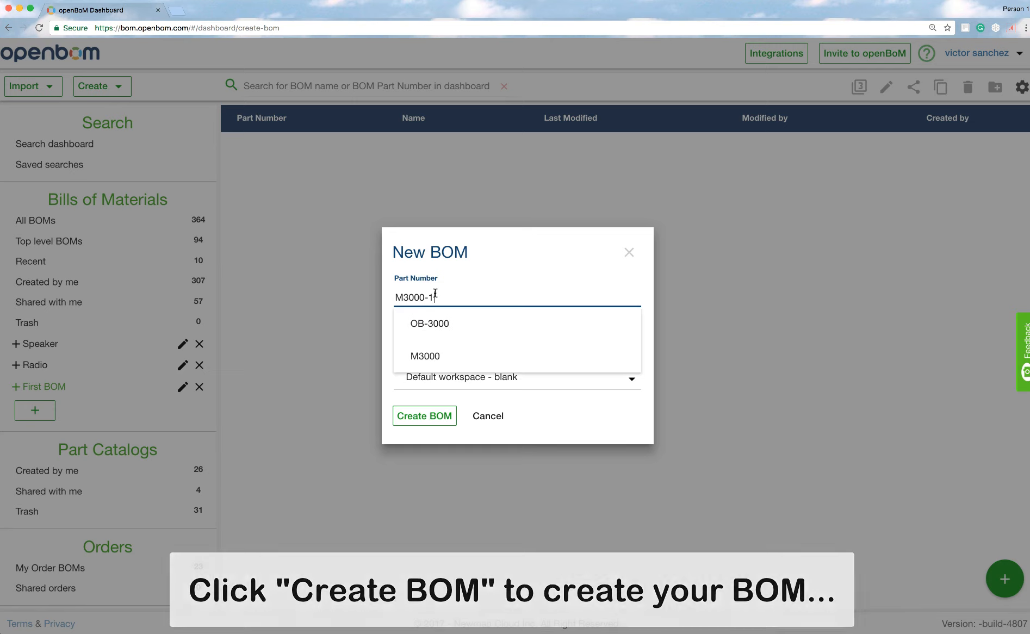
key(Return)
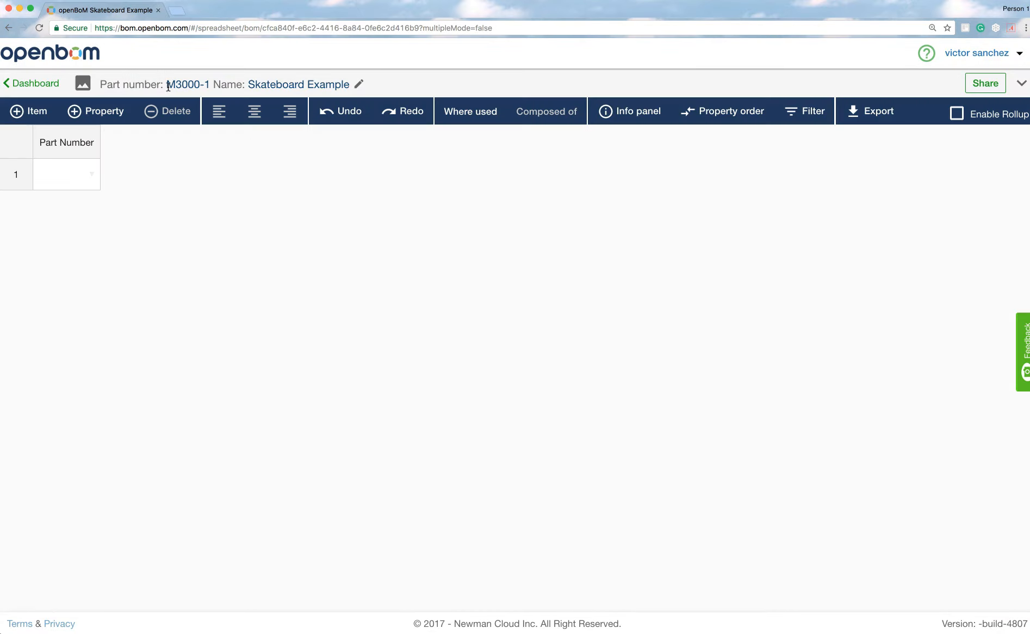
Widen the Part Number column and change the BOM's part number to M3000-2
drag(96, 146, 160, 147)
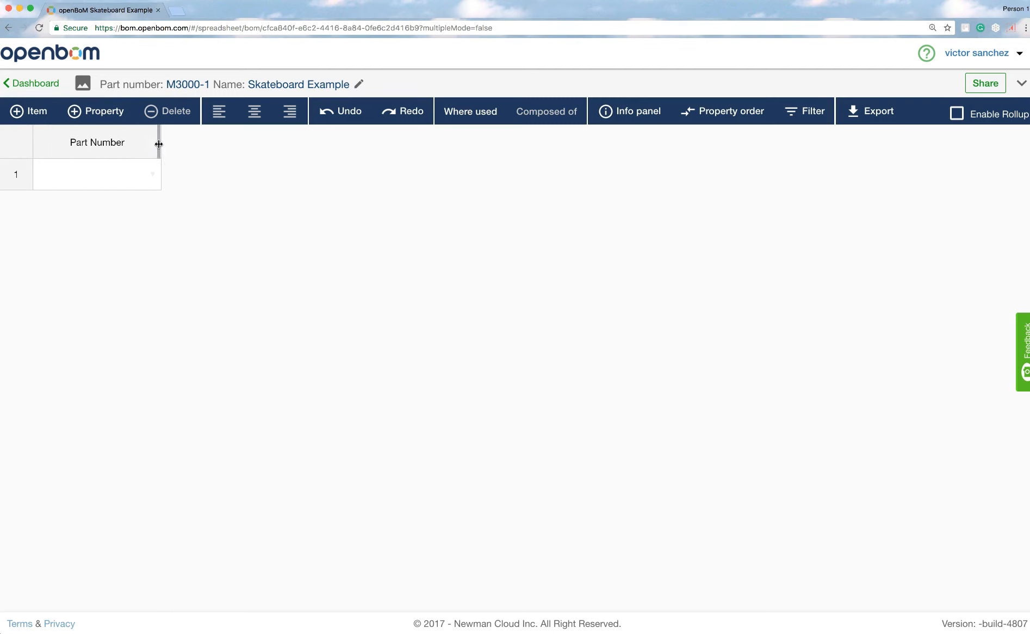
click(357, 89)
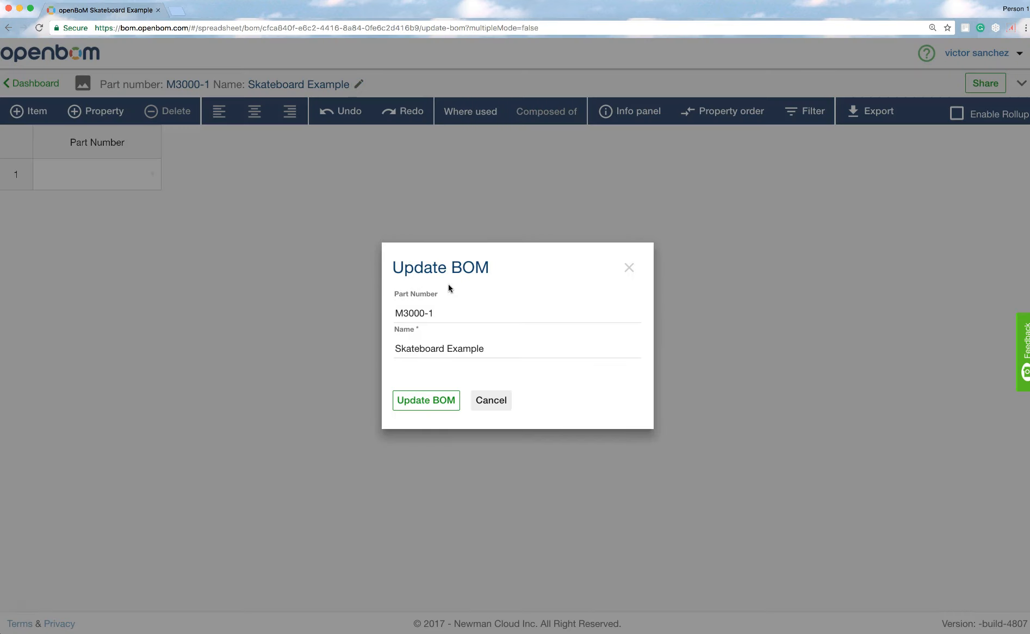
click(435, 314)
key(BackSpace)
text(2)
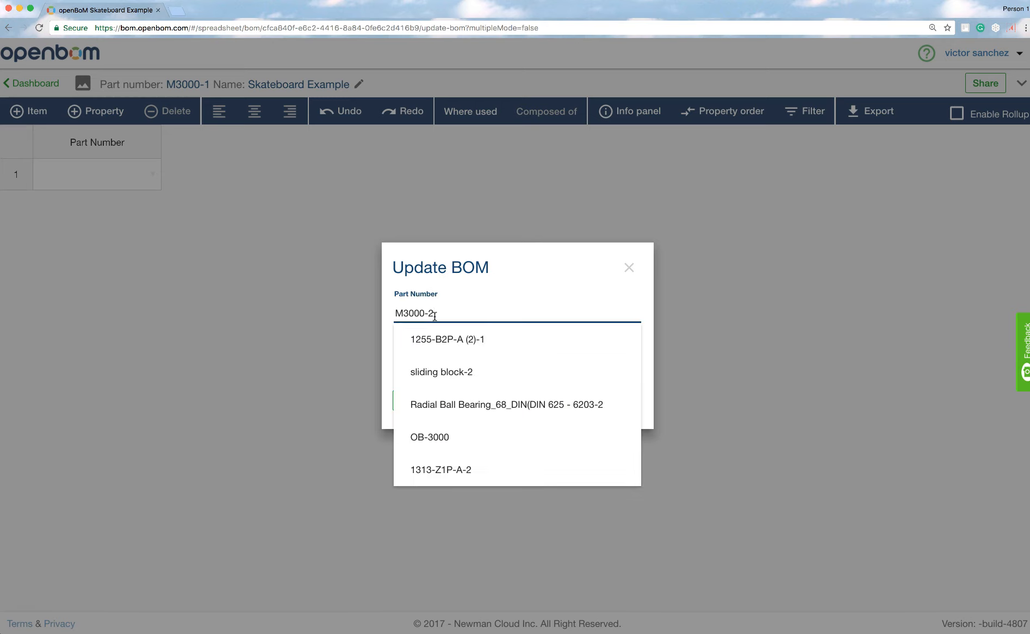
click(387, 337)
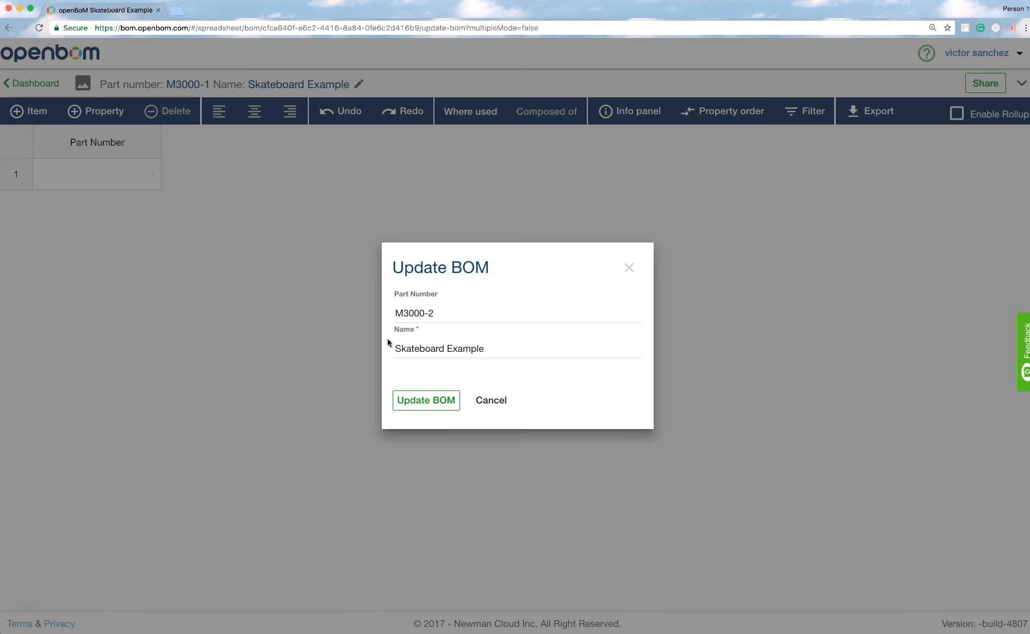
click(419, 405)
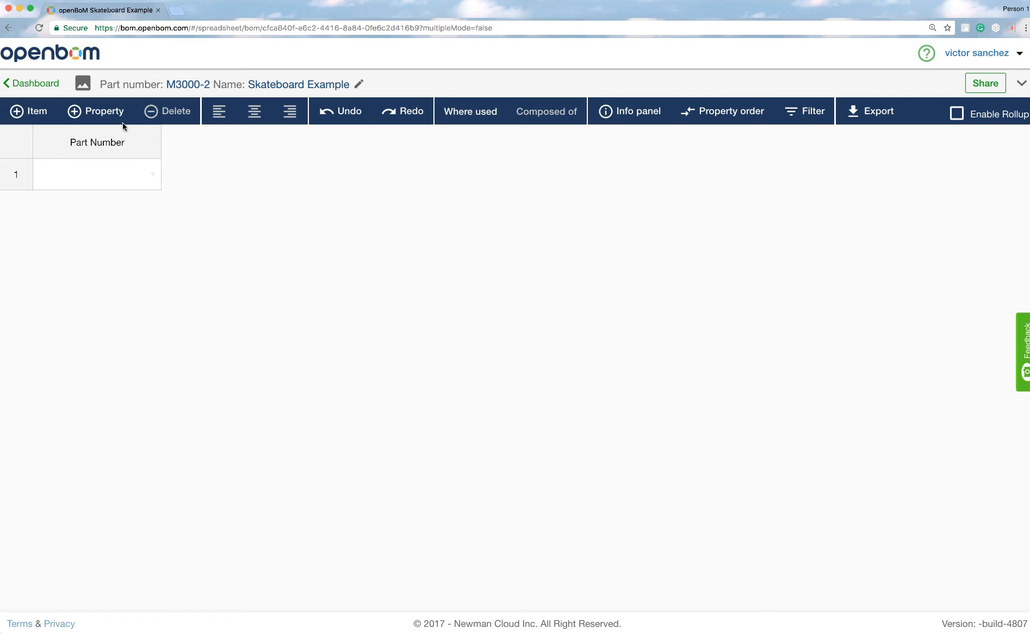
Add the public Quantity property as a column in the BOM
click(107, 114)
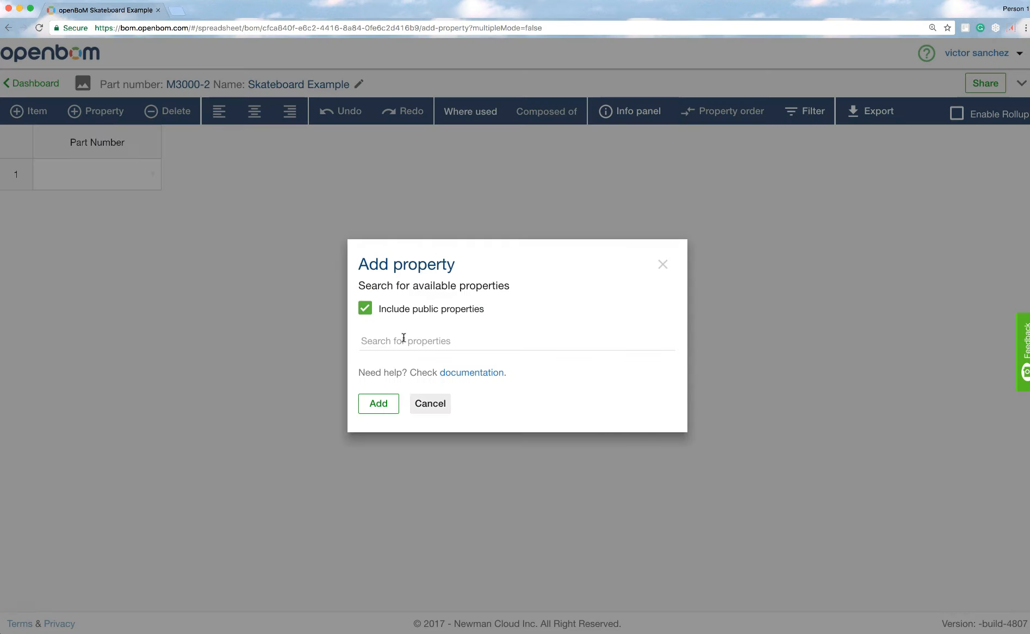
click(662, 265)
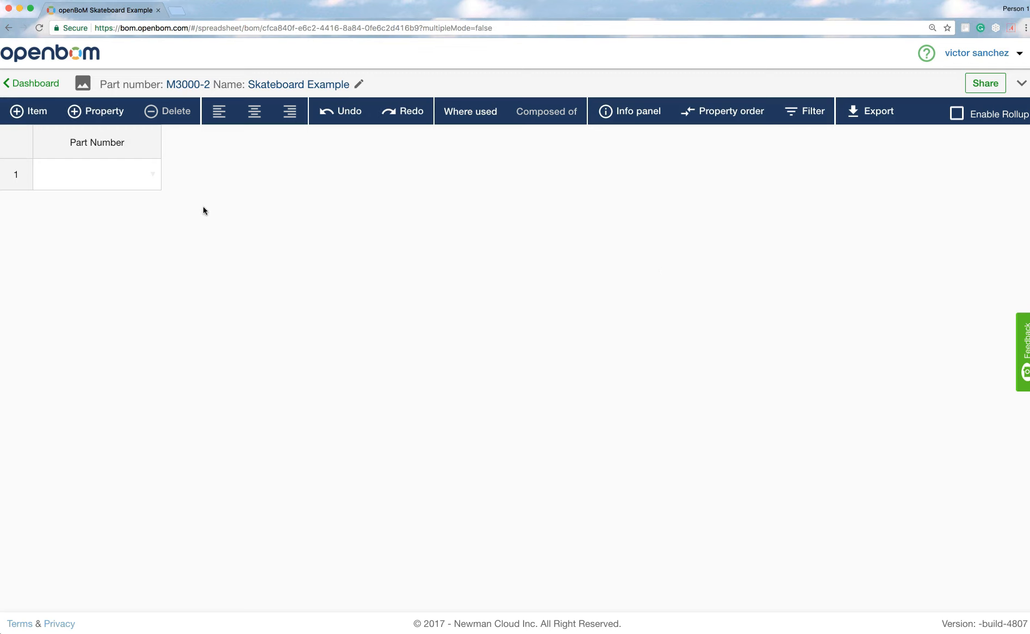
click(99, 119)
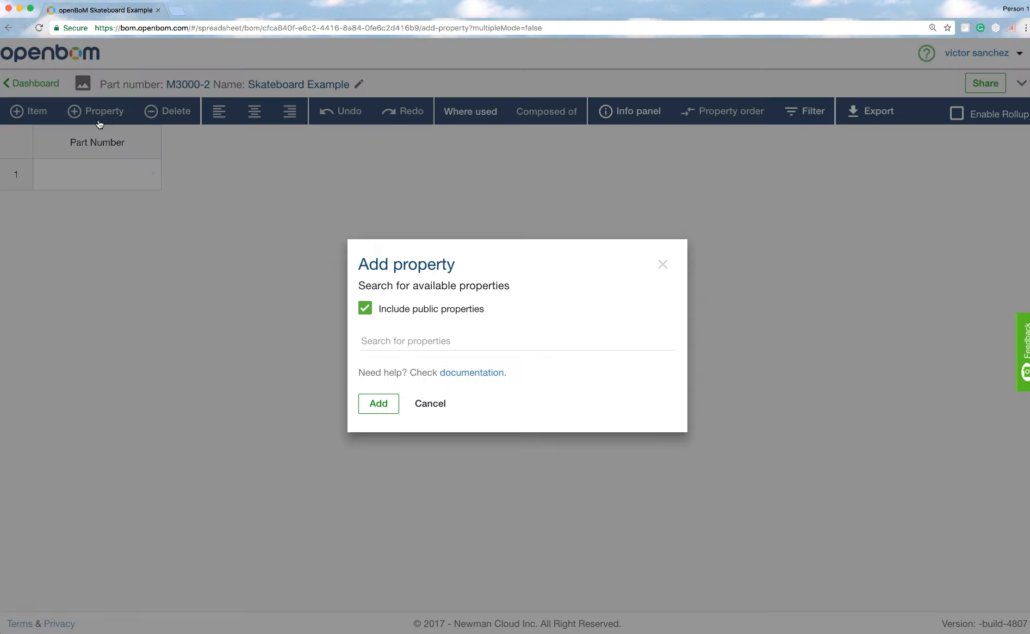
click(395, 341)
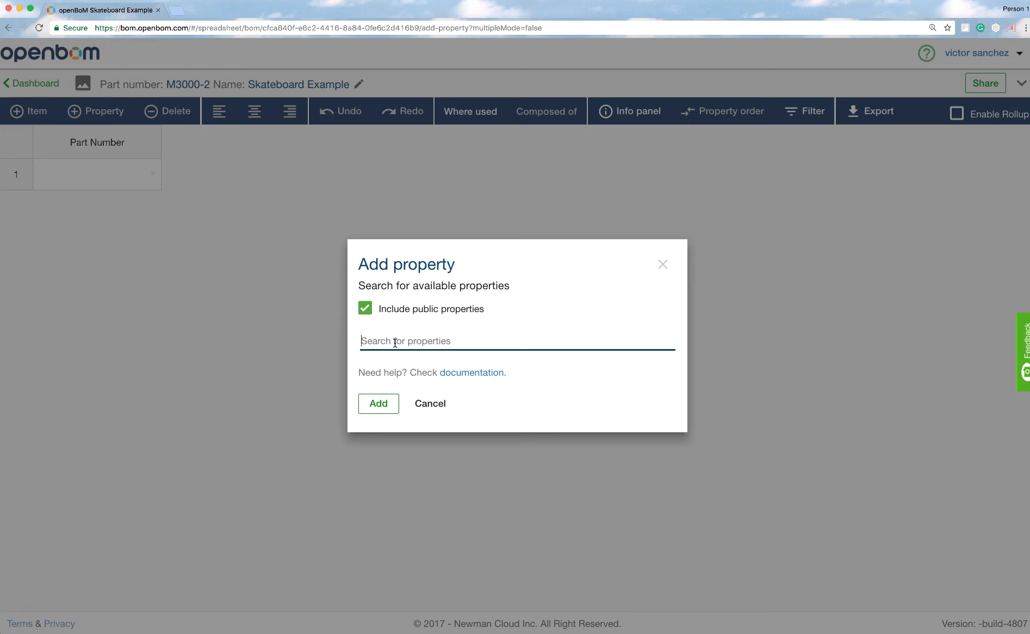
text(Quant)
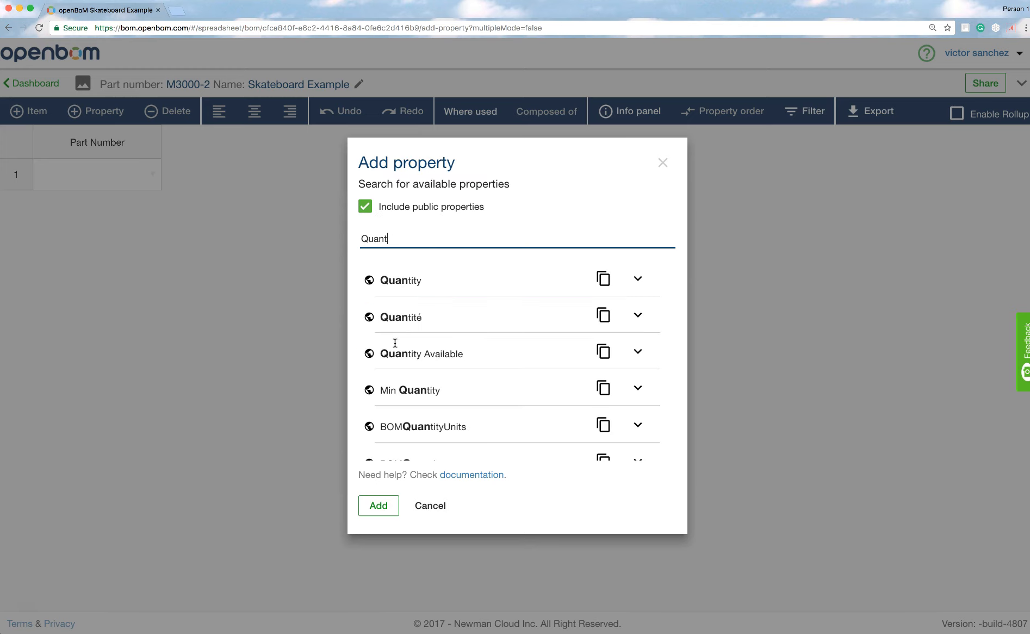
click(409, 296)
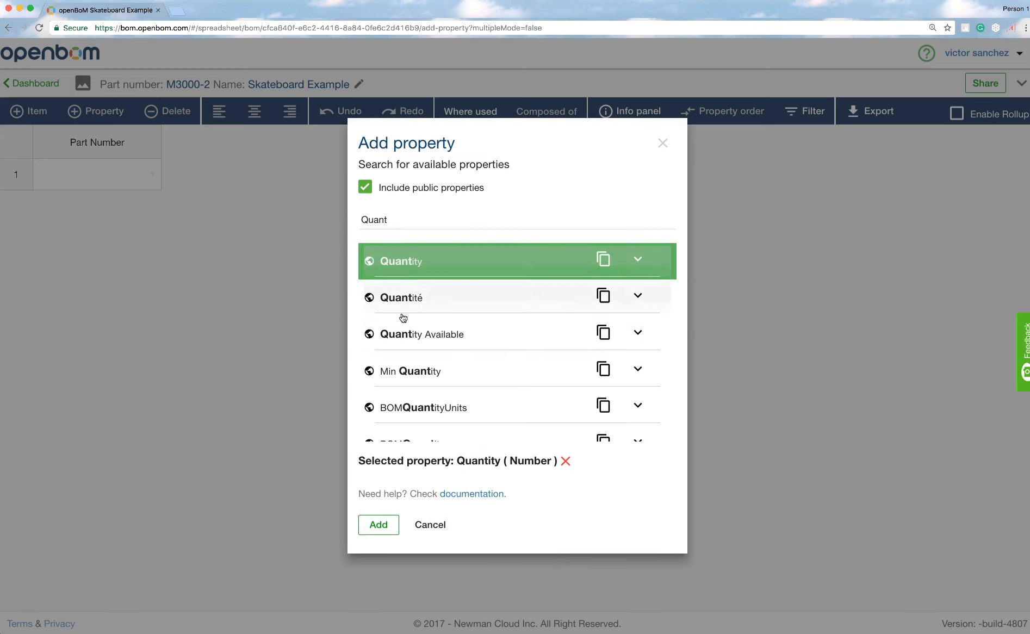
click(379, 525)
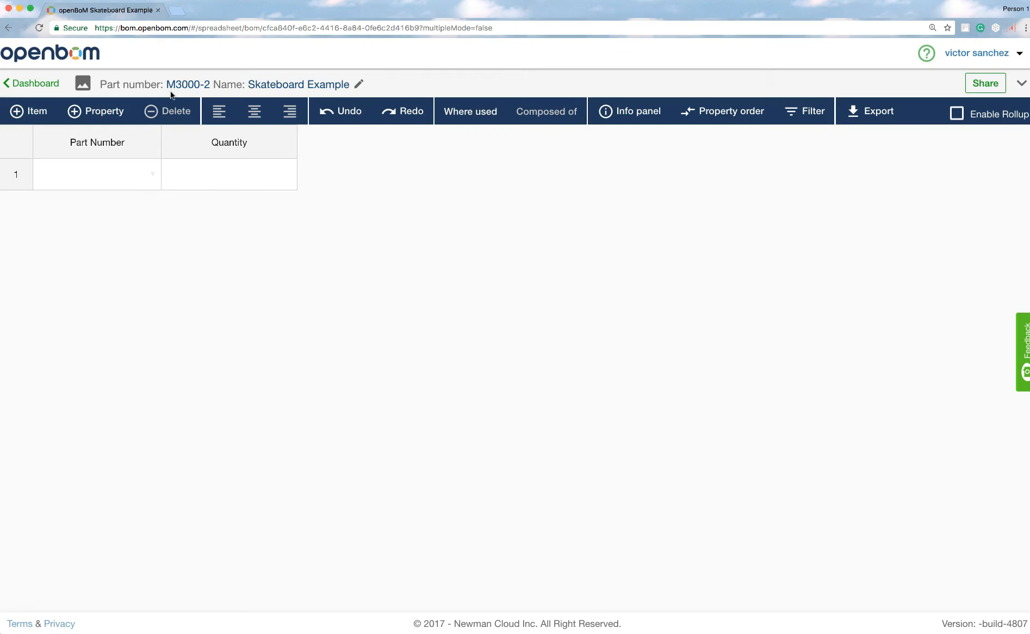
Add the Description text property as a column in the BOM
click(90, 118)
click(397, 344)
text(Descriptio)
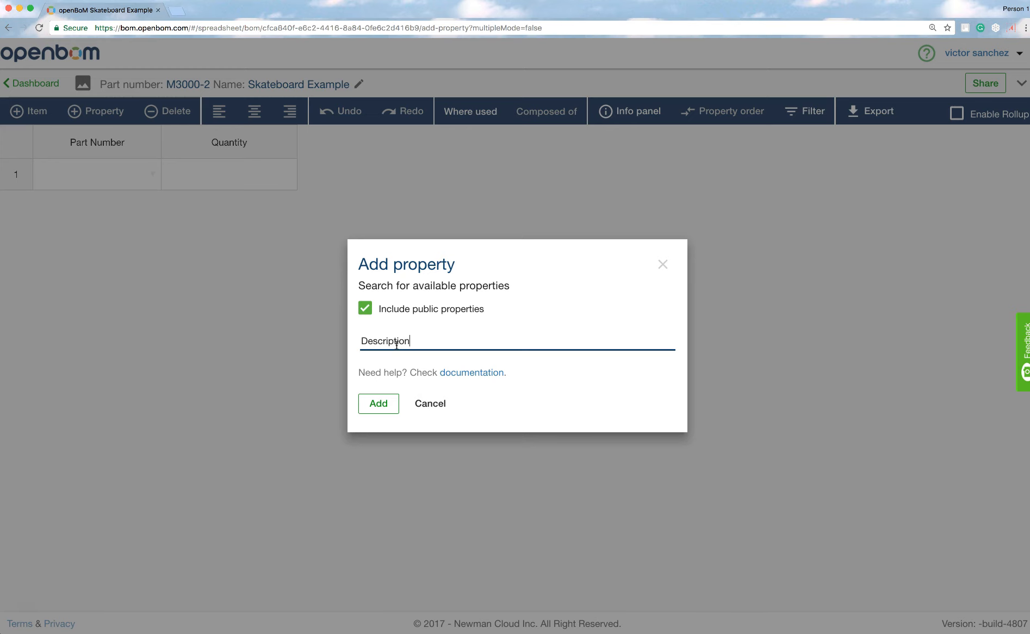
text(n)
click(421, 280)
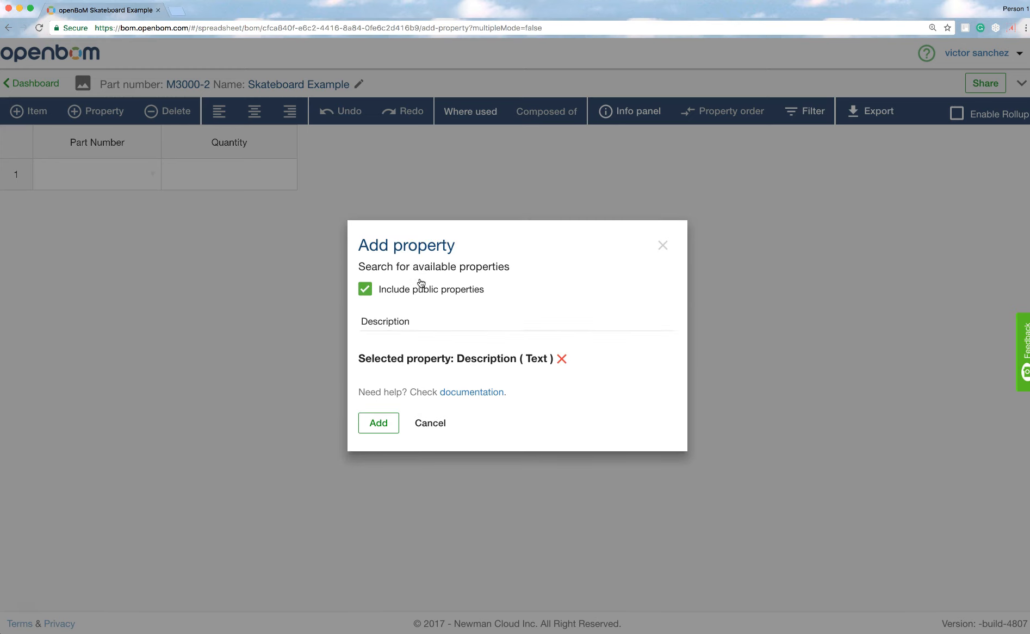
click(379, 423)
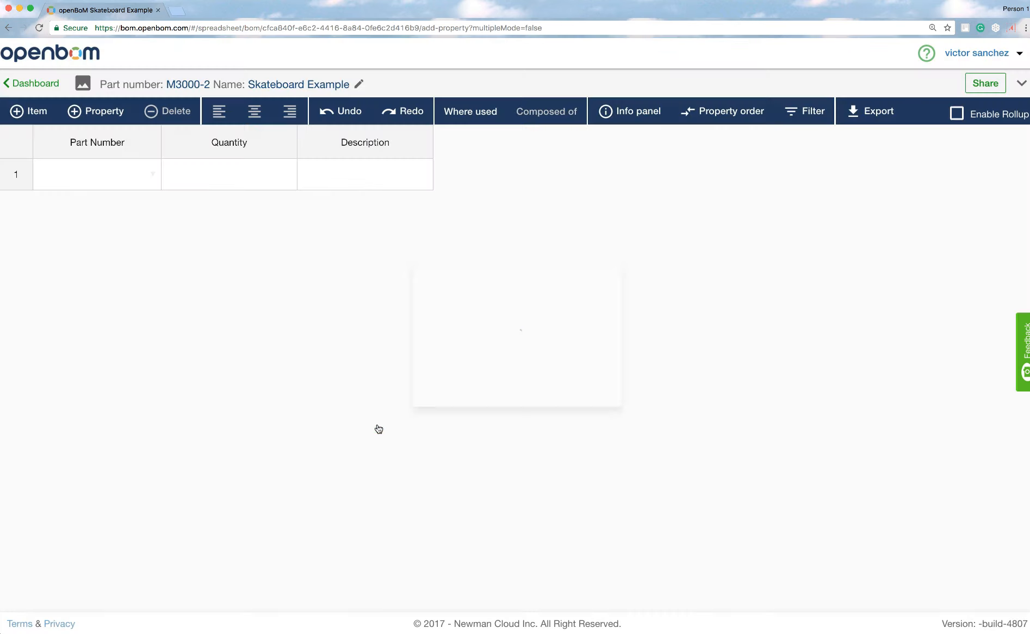
Add two blank item rows to the BOM and delete the first row
click(37, 113)
click(37, 113)
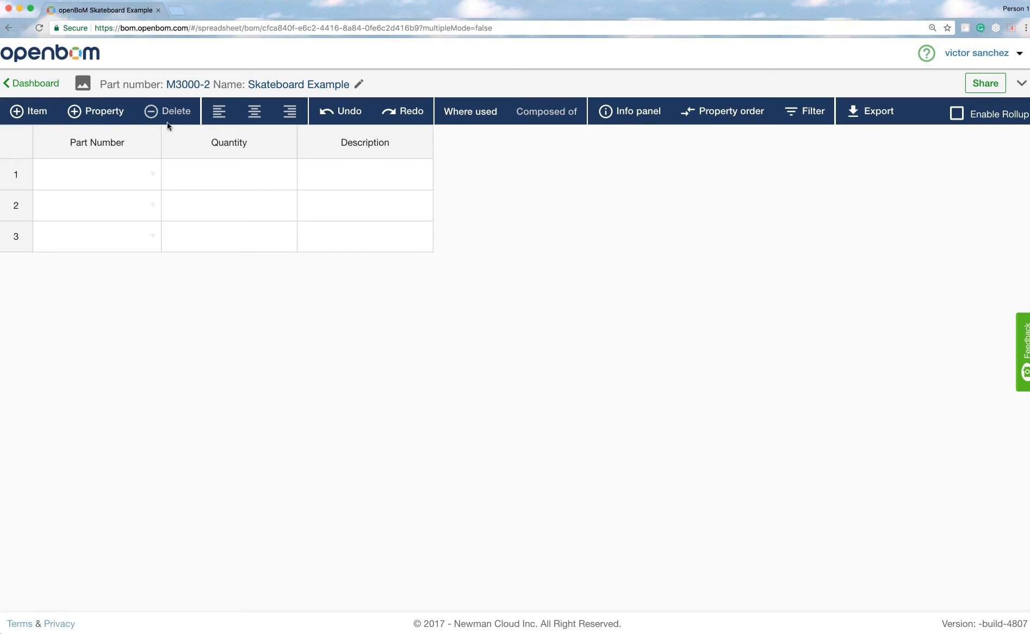
click(137, 168)
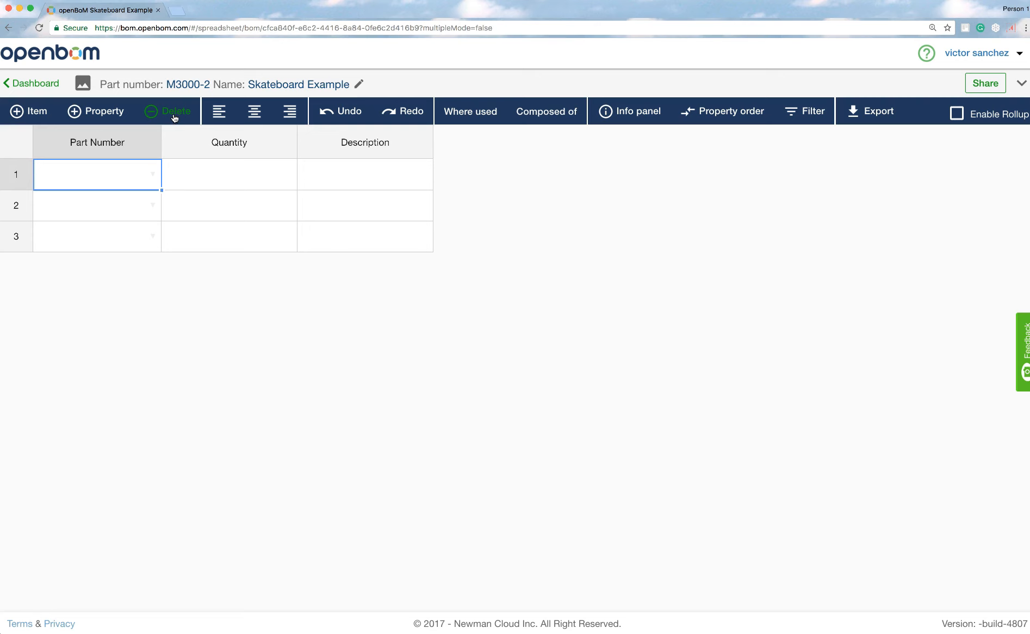
click(174, 114)
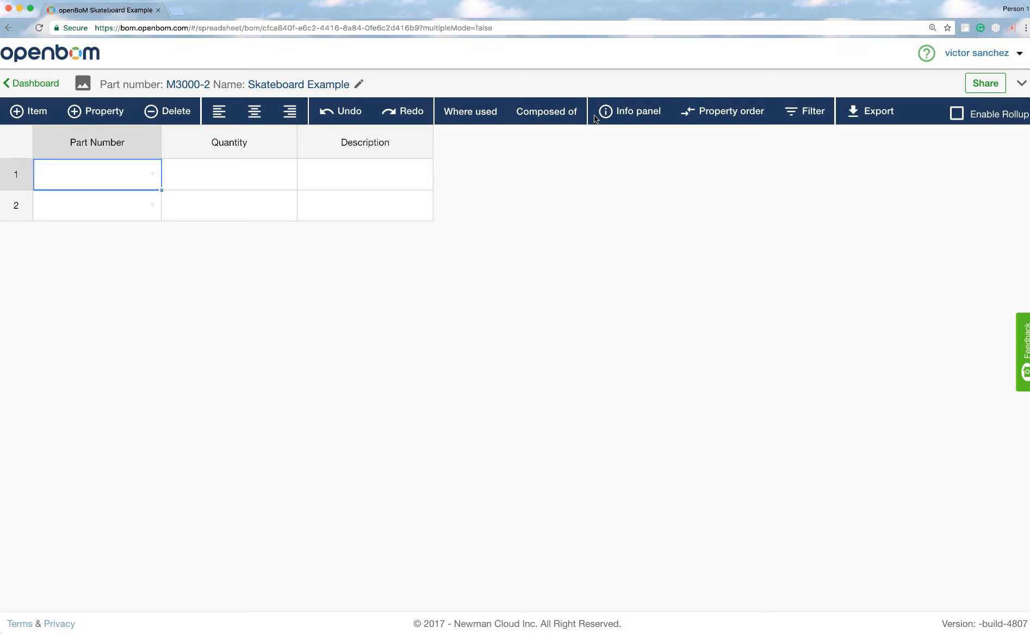
Show the BOM's info panel and examine which properties its view configuration offers
click(634, 113)
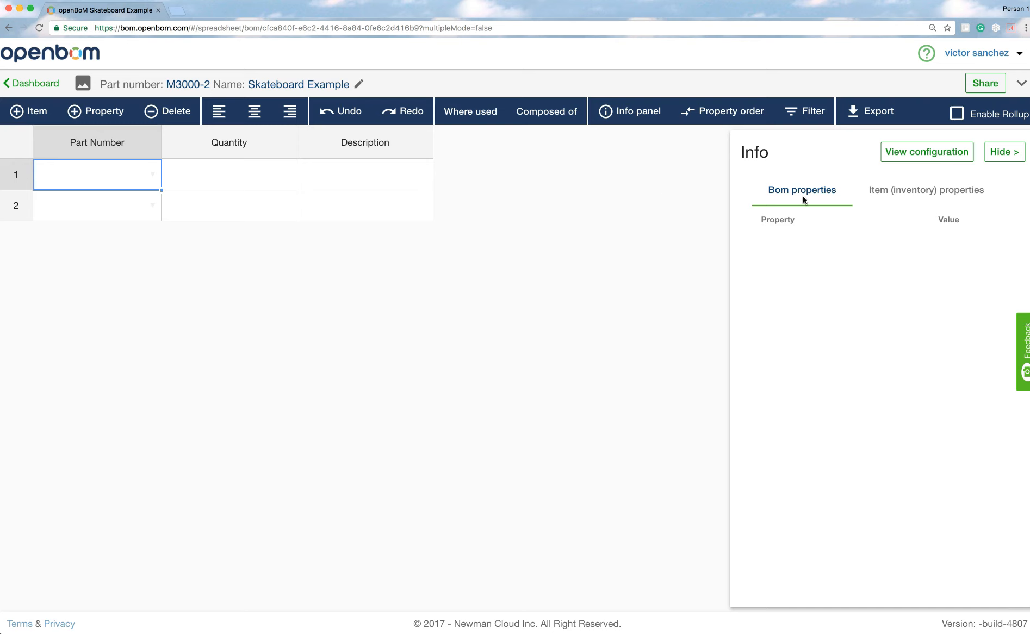
click(927, 152)
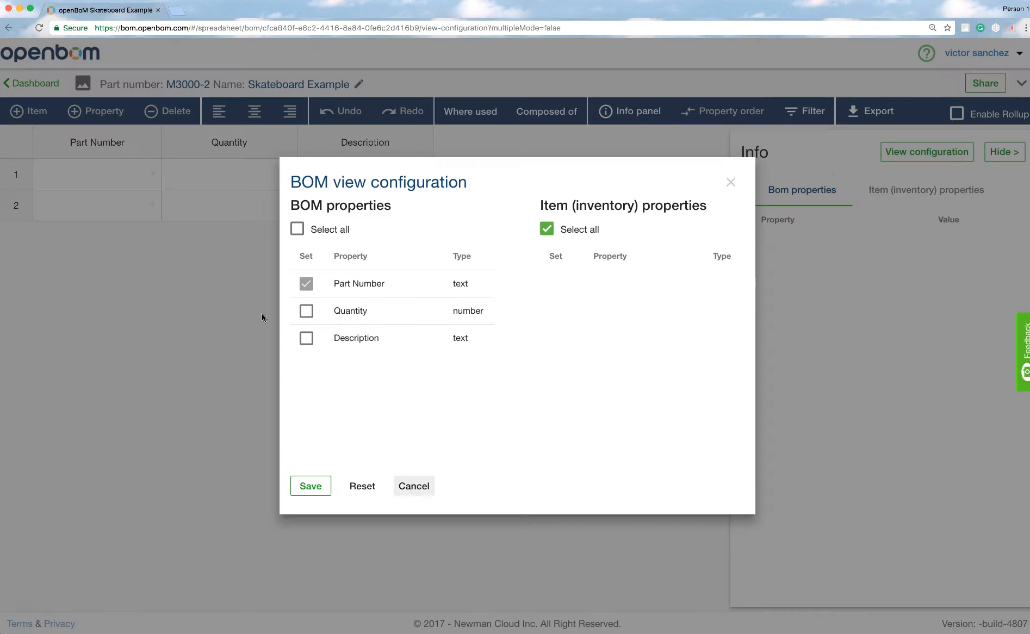
click(731, 181)
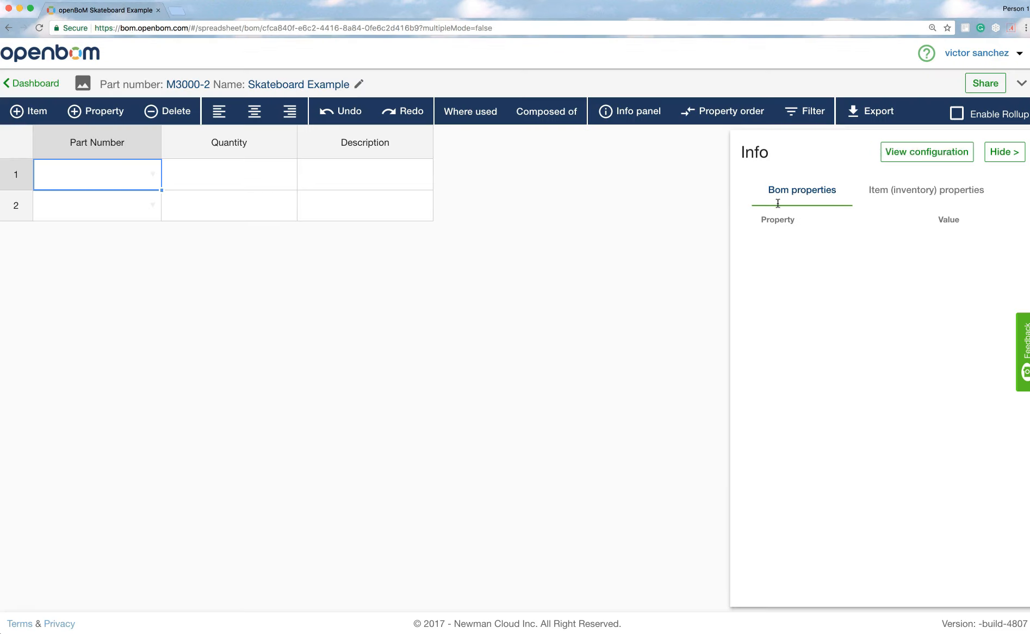
Hide the info panel and look over the BOM's additional revision and item master options
click(1003, 151)
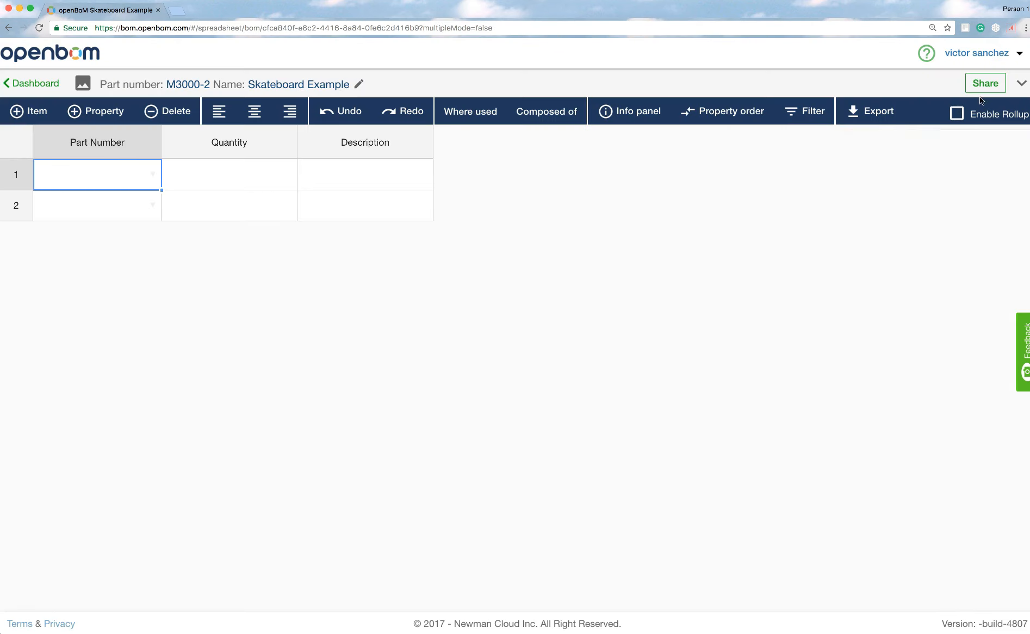
click(1018, 84)
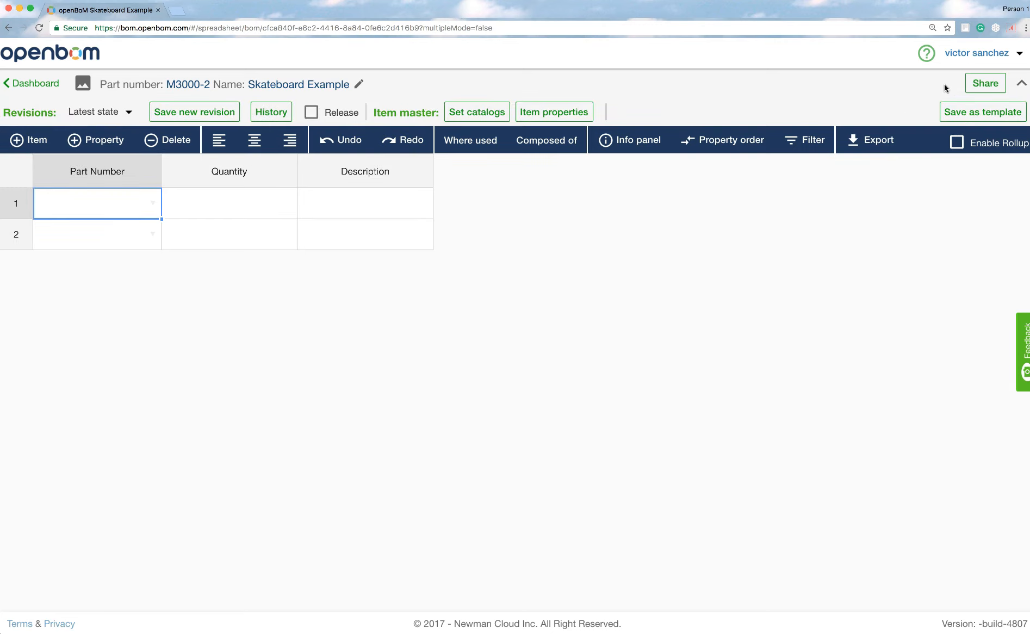
click(1021, 84)
click(1021, 85)
Return to the dashboard and import the openBOM-import-sample-template spreadsheet from the Desktop folder as a BOM
click(30, 84)
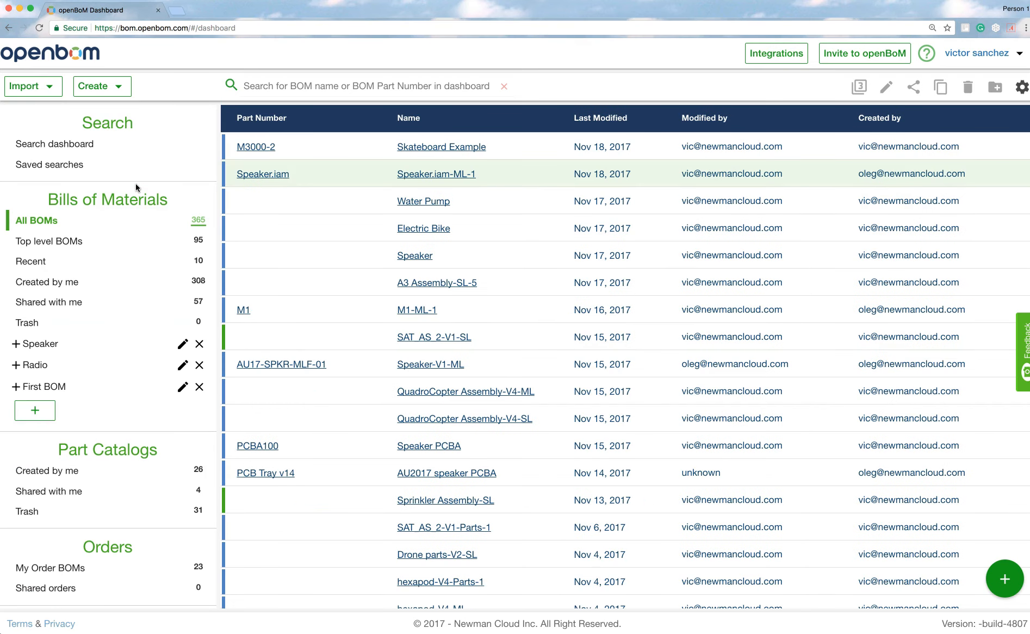
click(48, 88)
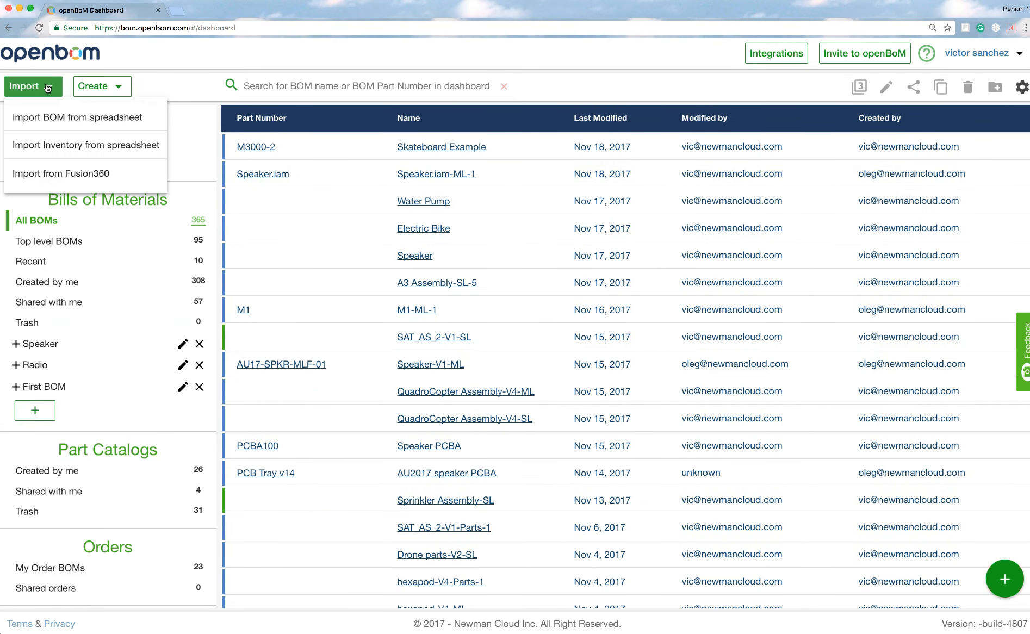
click(37, 120)
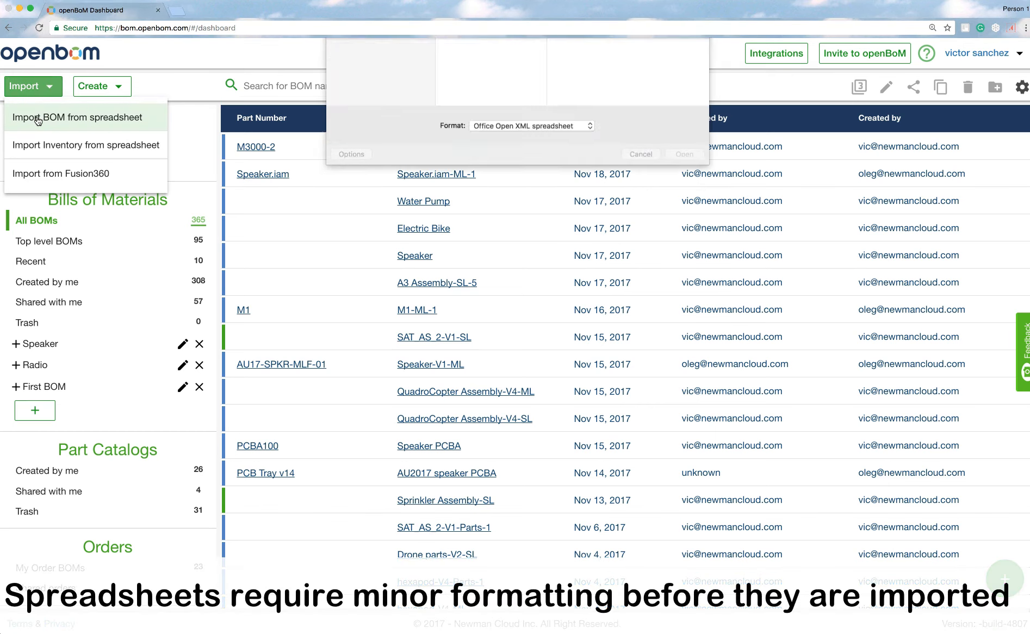
scroll(494, 183, down, 15)
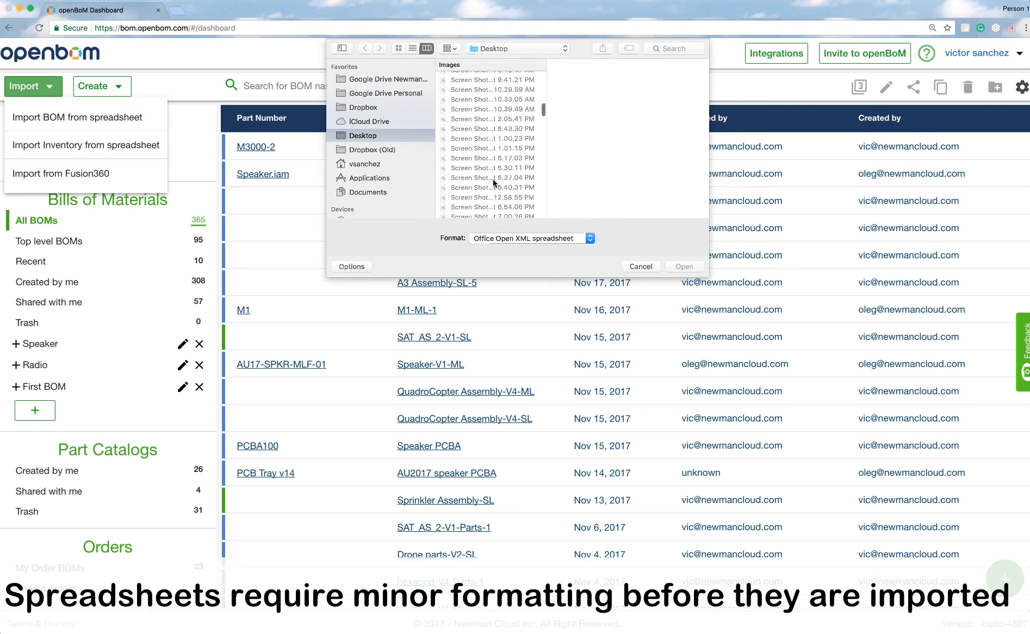
scroll(493, 182, down, 15)
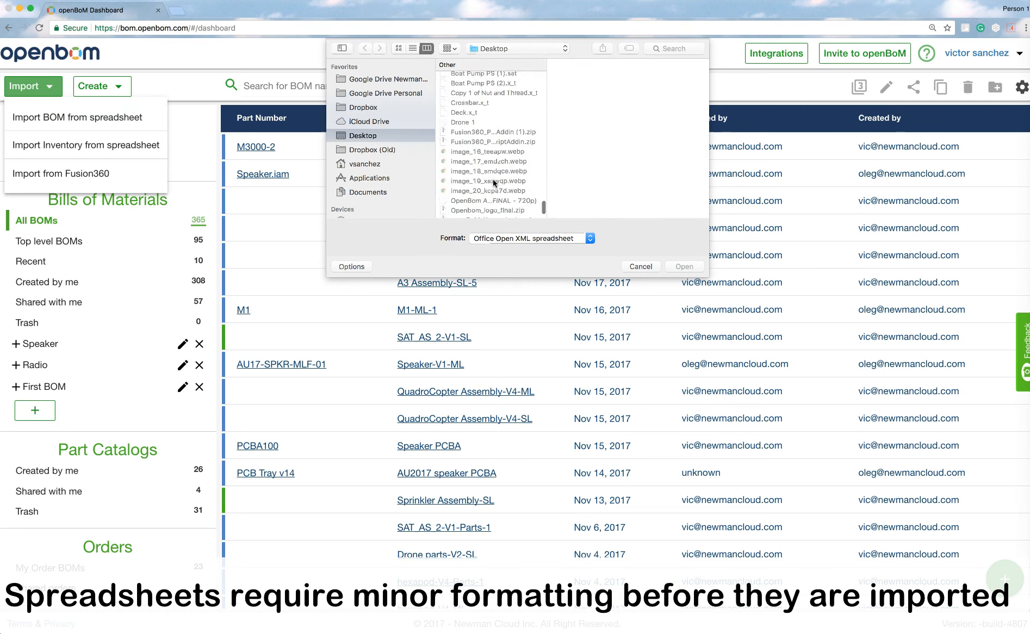
scroll(493, 183, up, 5)
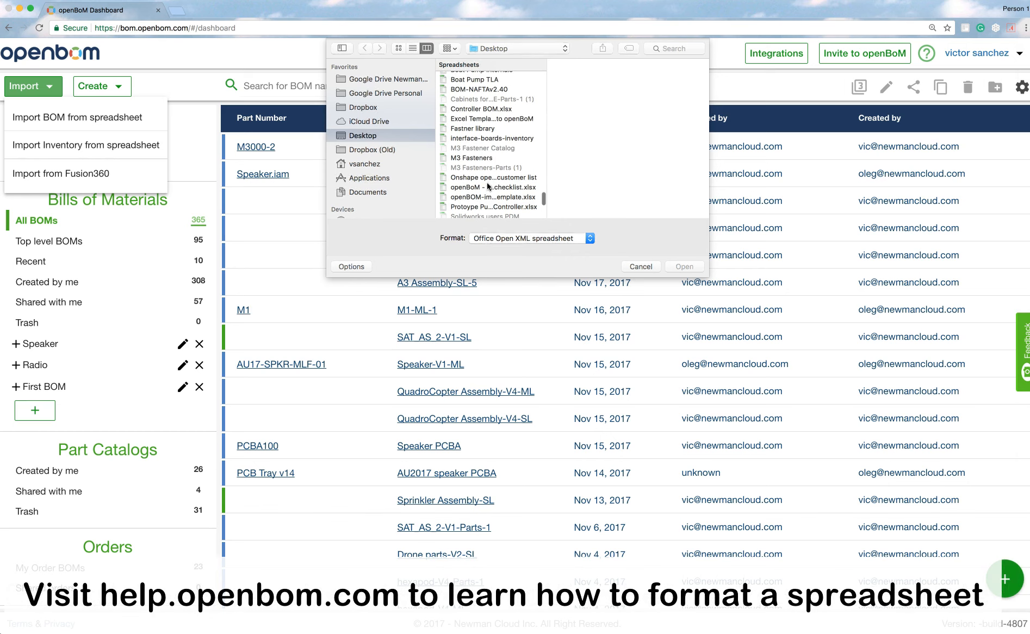
double_click(471, 197)
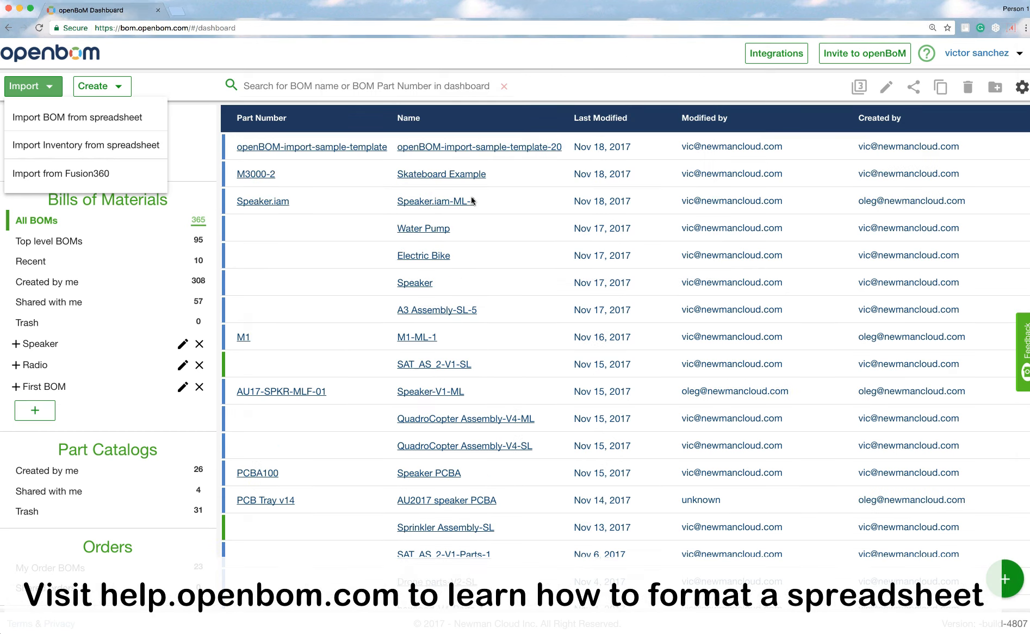
Open the imported openBOM-import-sample-template-20 BOM and widen its Part Number column to fit the full part numbers
click(411, 150)
click(411, 152)
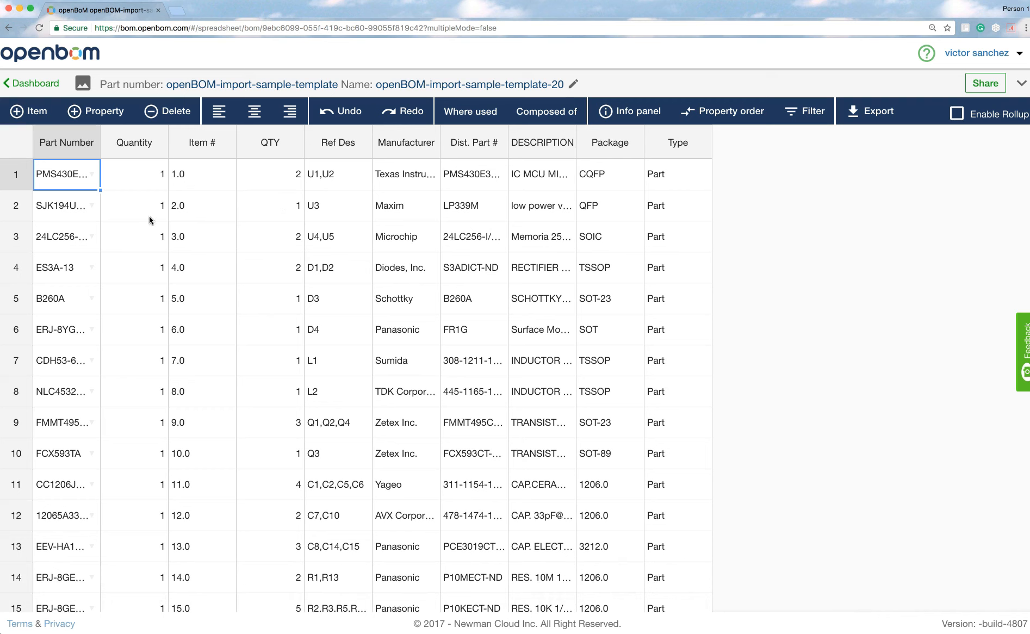
drag(99, 141, 143, 141)
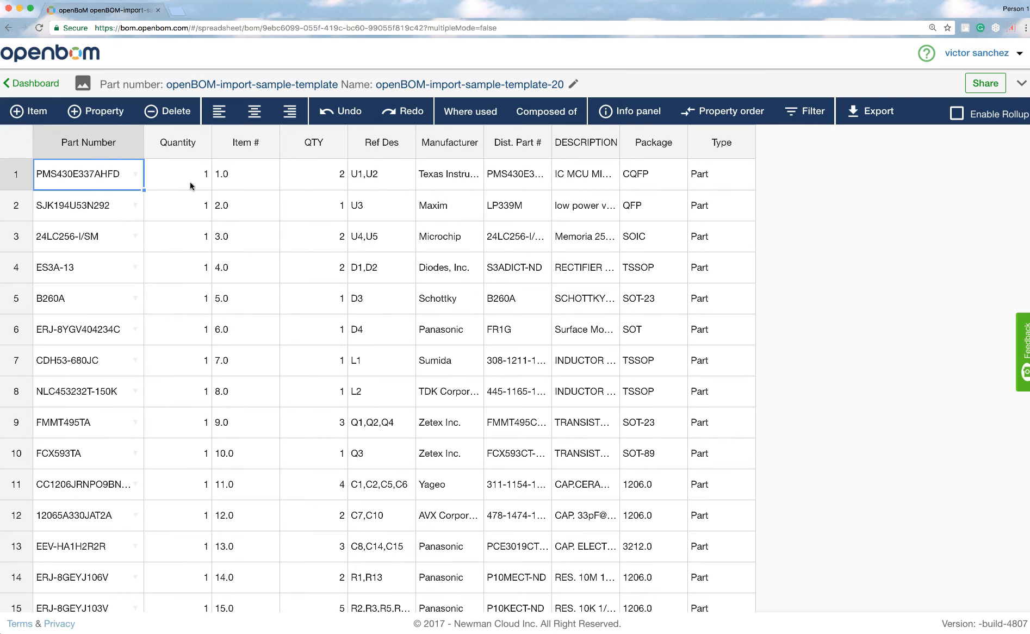
Delete the first item row, PMS430E337AHFD, from the imported BOM and return to the dashboard
click(185, 117)
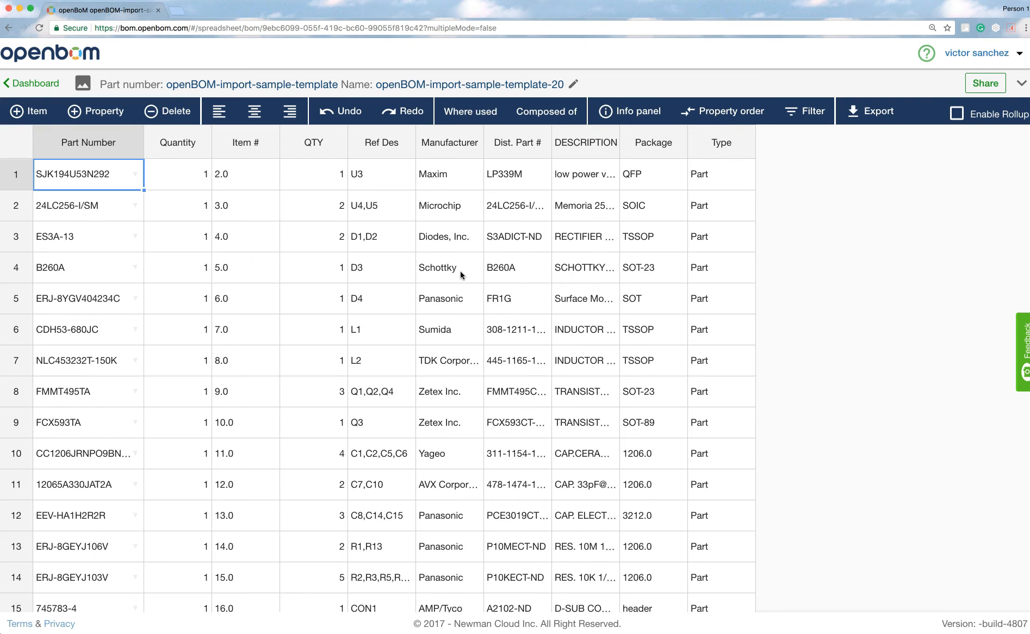
click(42, 85)
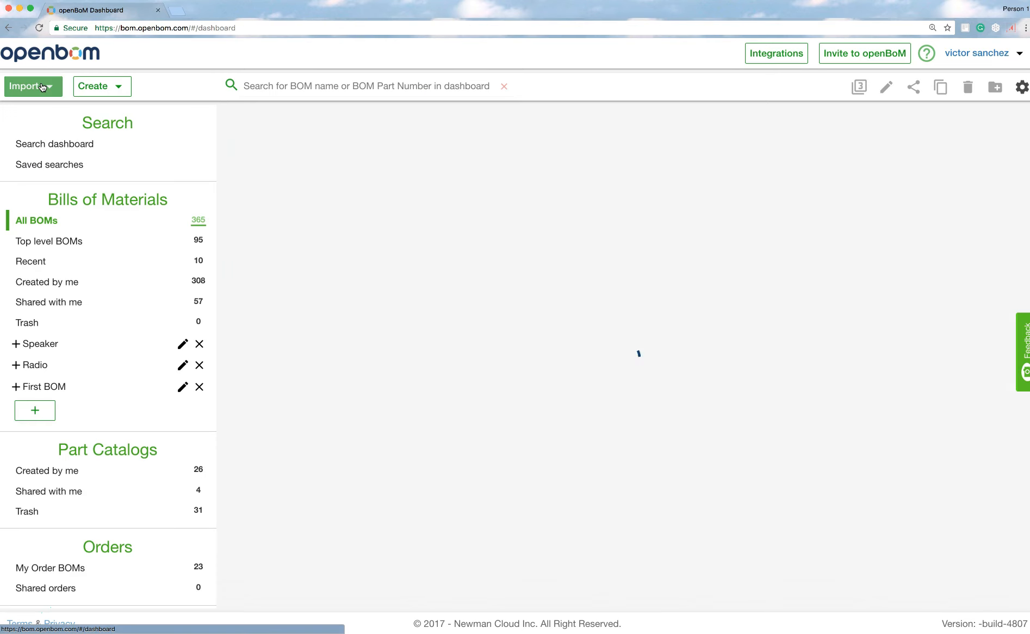